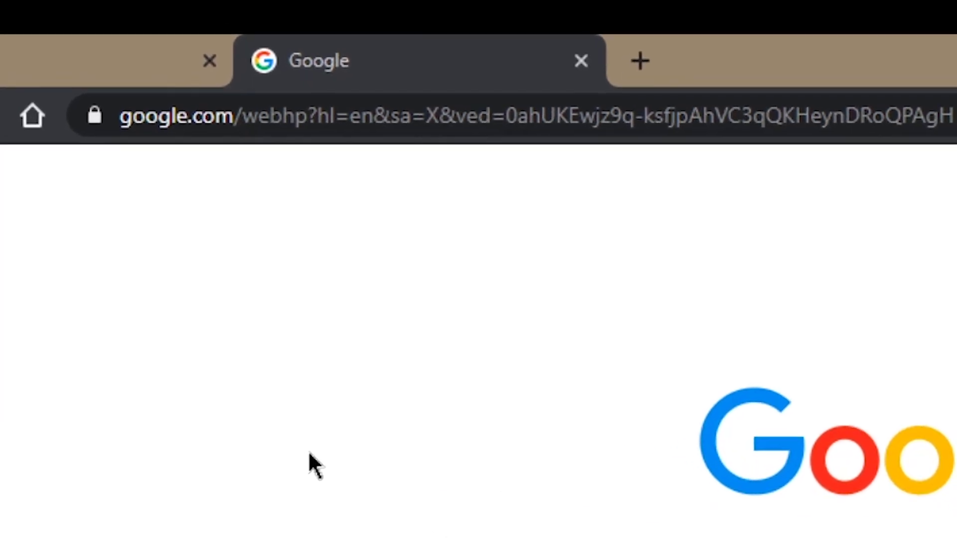
Search Google for 'chrome store', open the Chrome Web Store, and search it for 'Momentum'
click(333, 149)
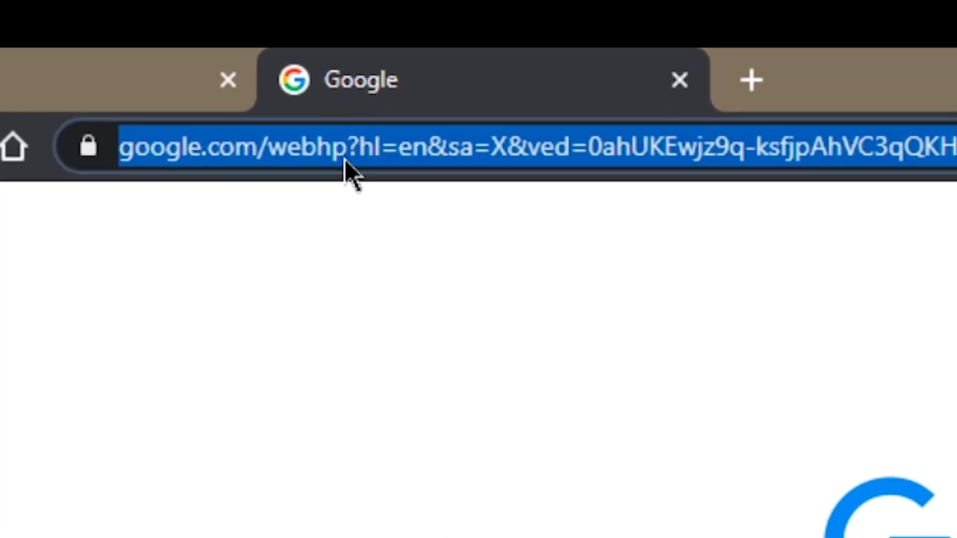
text(chrome store)
key(Return)
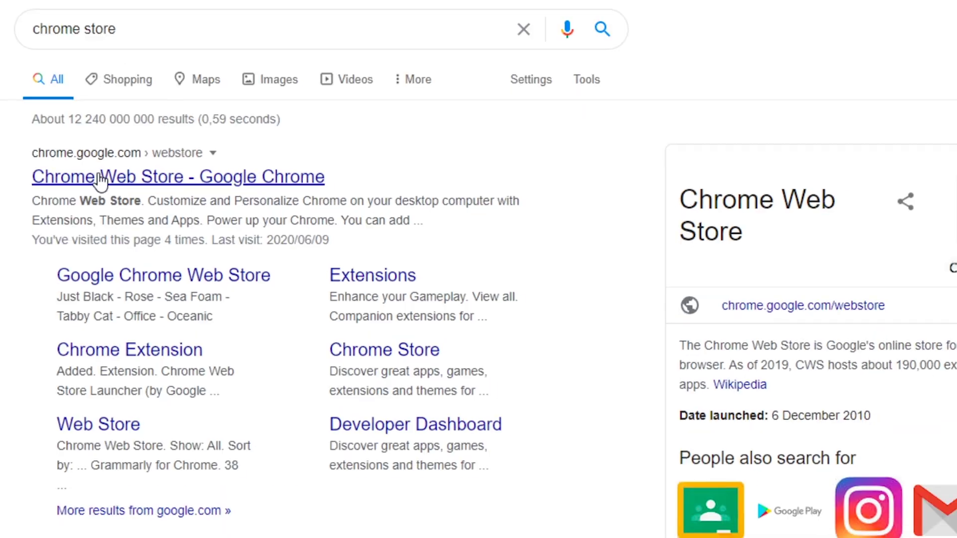
click(146, 209)
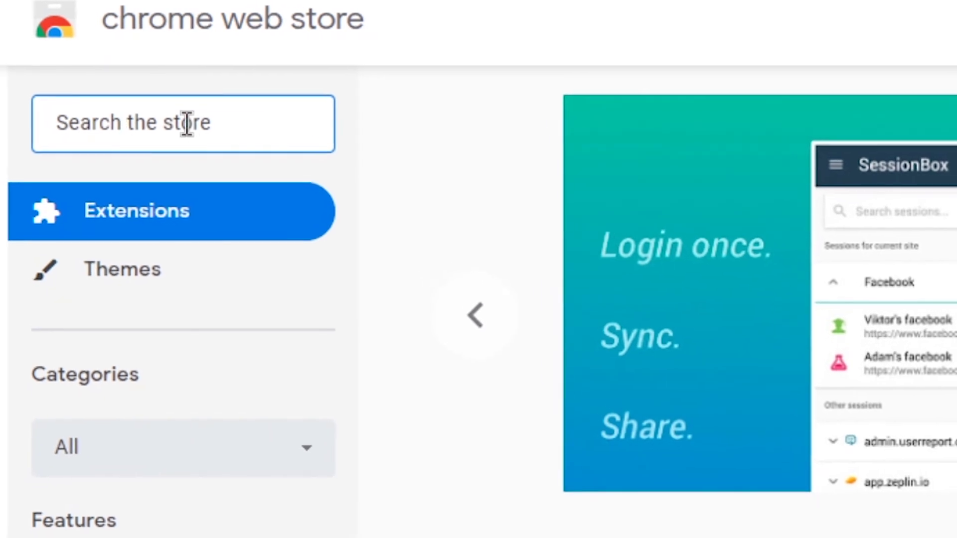
text(Momen)
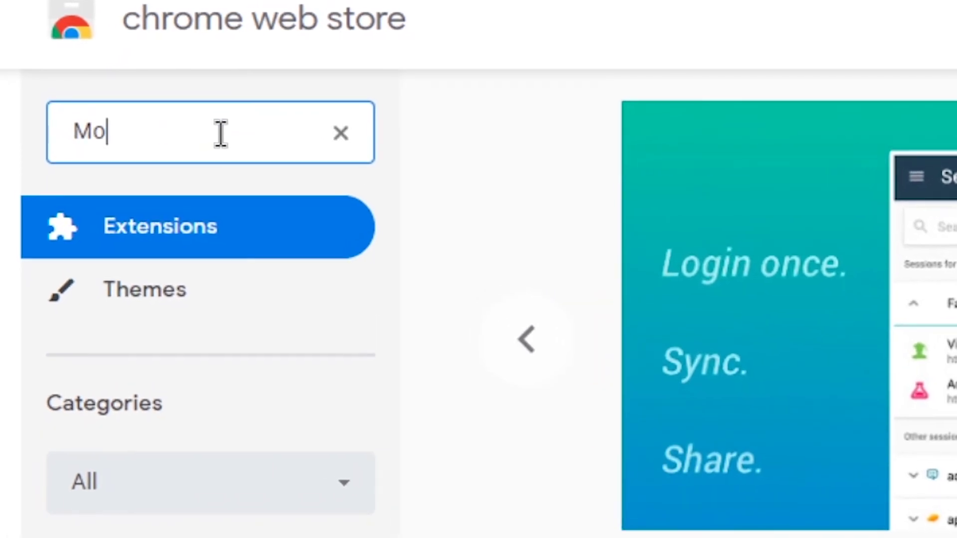
text(tum)
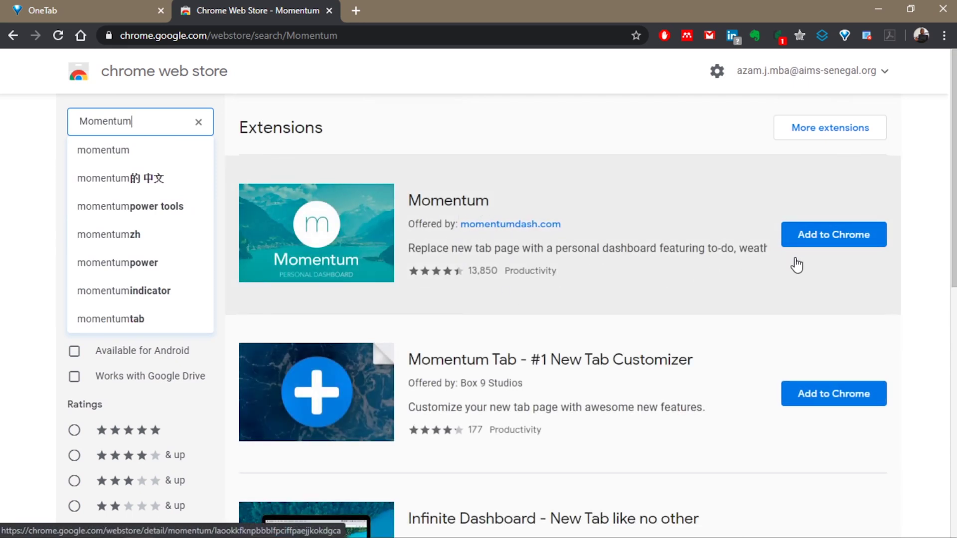
Add the Momentum extension to Chrome and confirm the installation
click(828, 246)
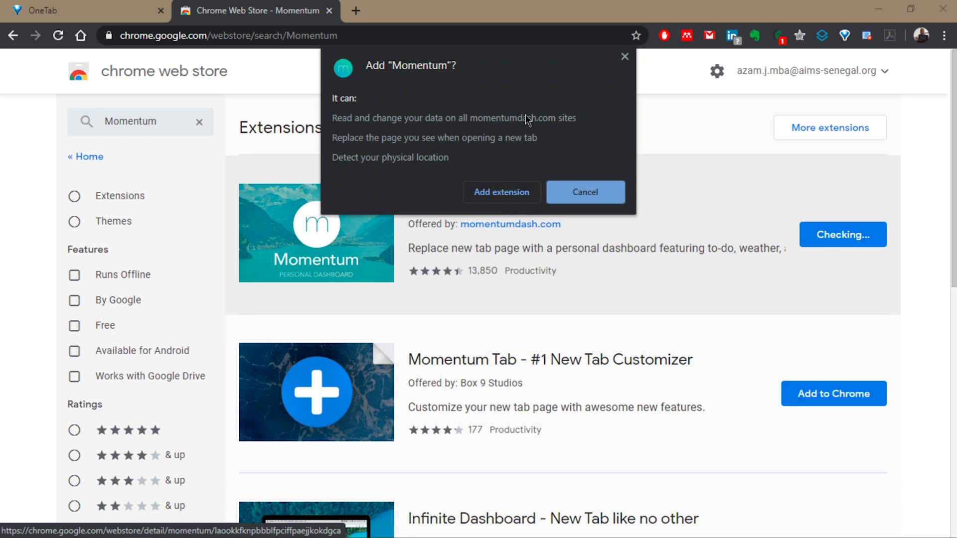
click(497, 195)
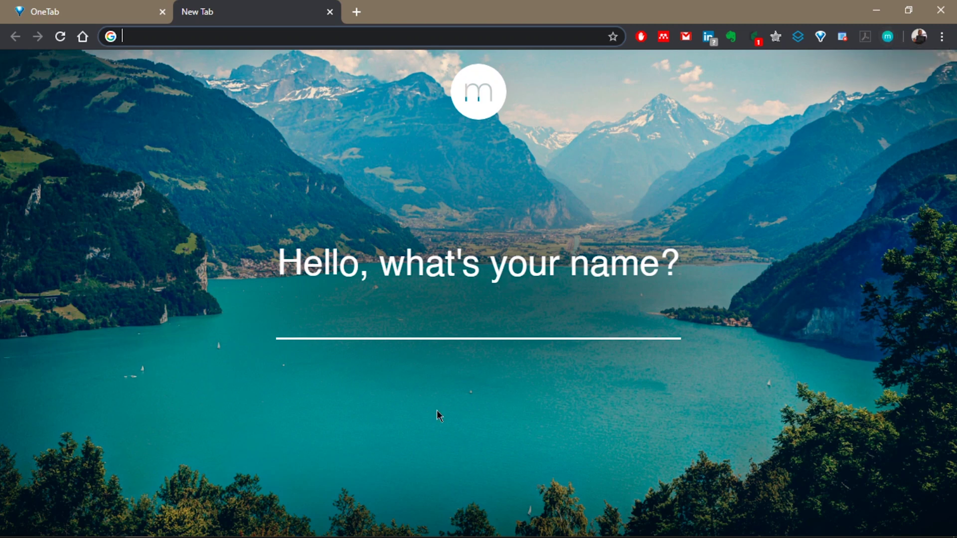
Enter your name for the greeting and stay logged out instead of signing up by e-mail
click(433, 321)
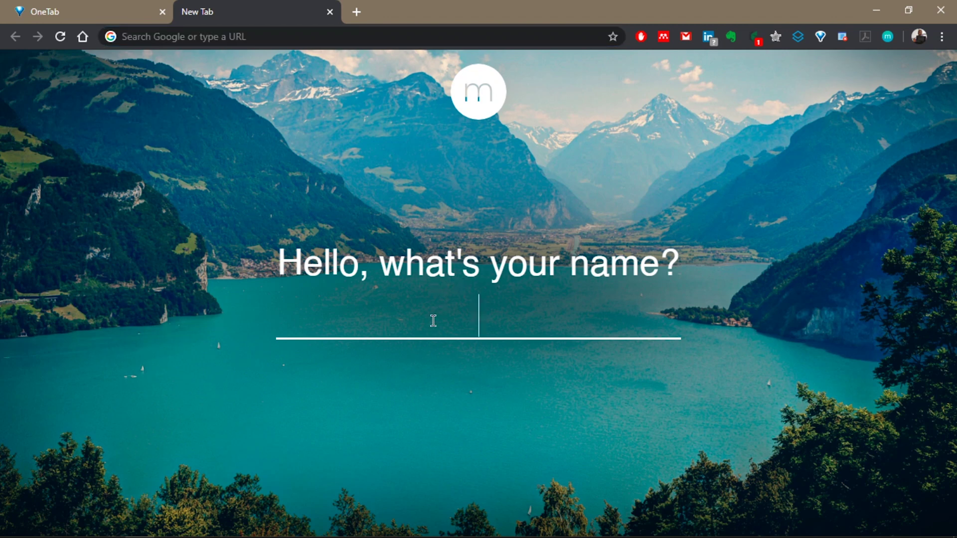
text(James Azam)
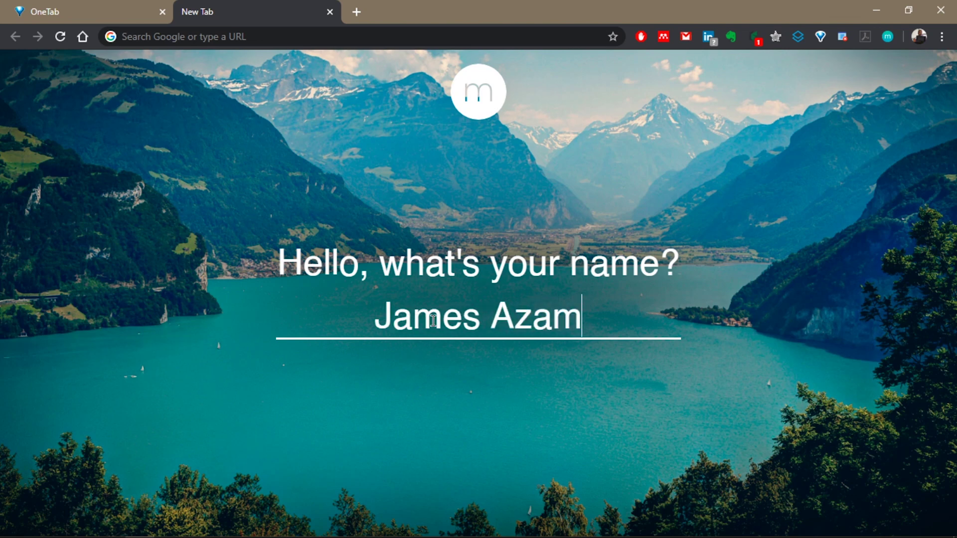
key(Return)
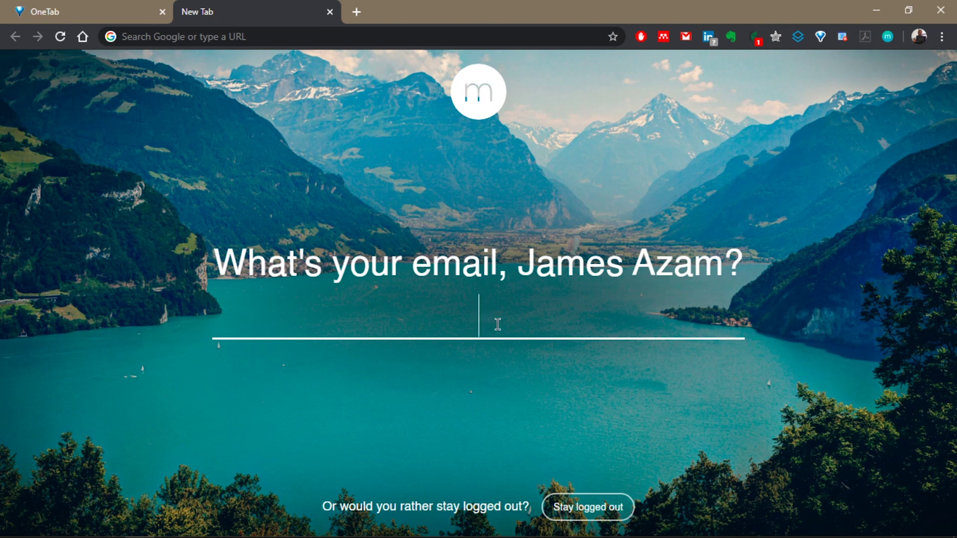
click(588, 508)
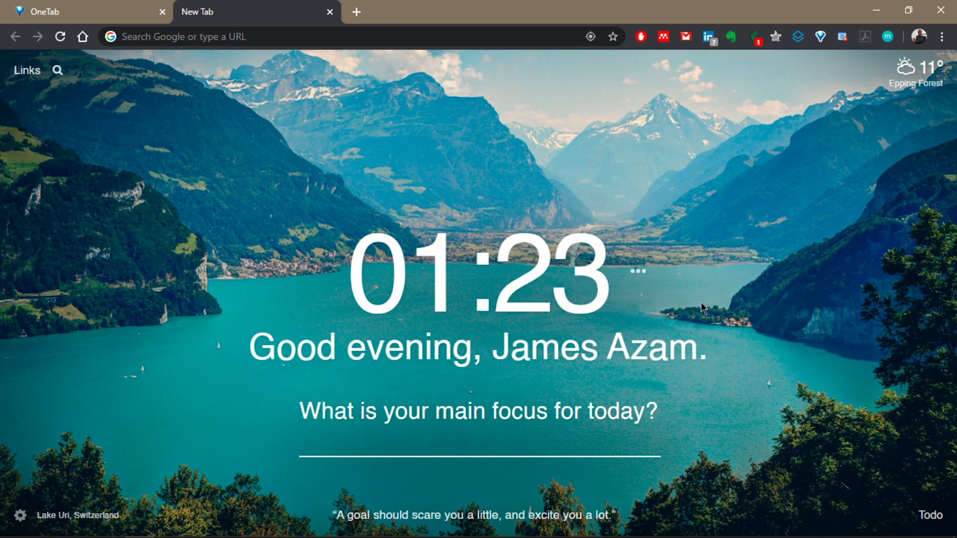
click(642, 274)
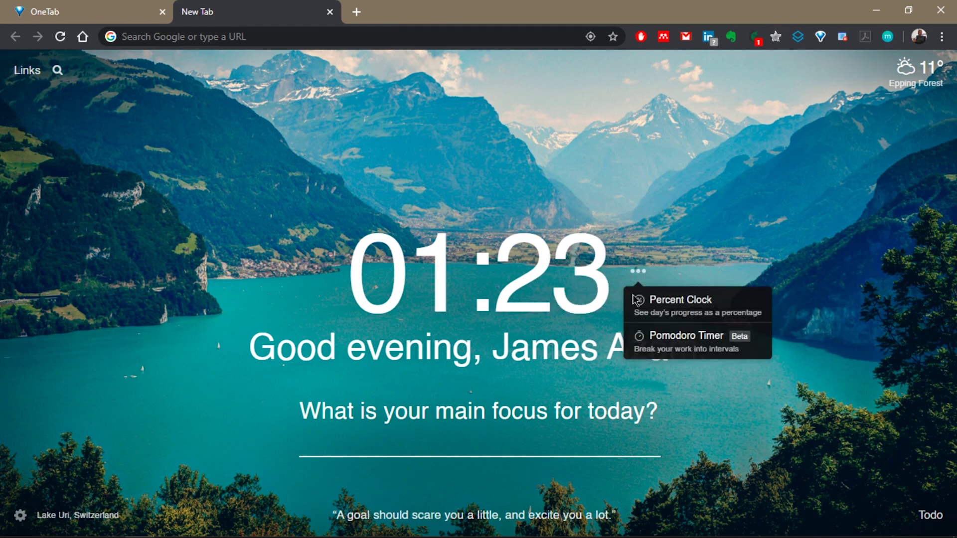
click(727, 255)
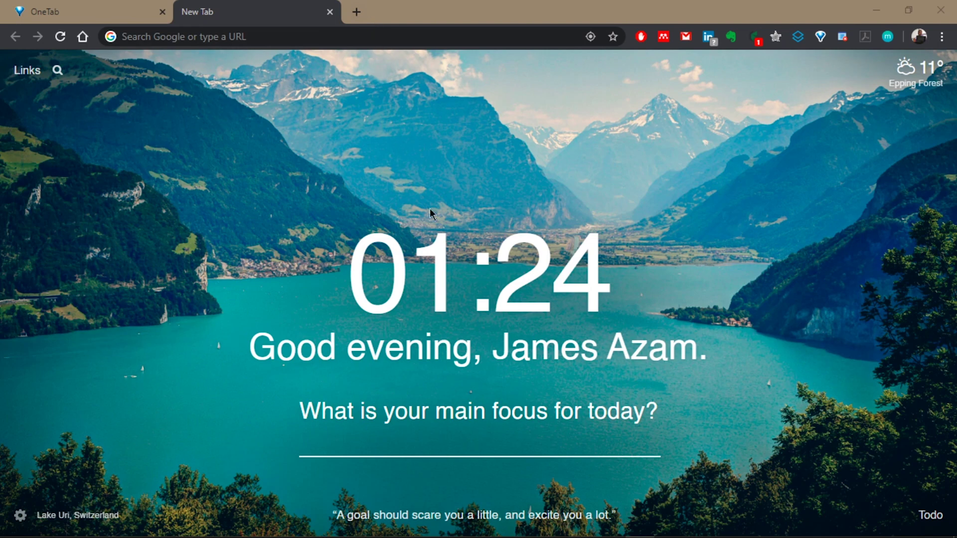
click(357, 12)
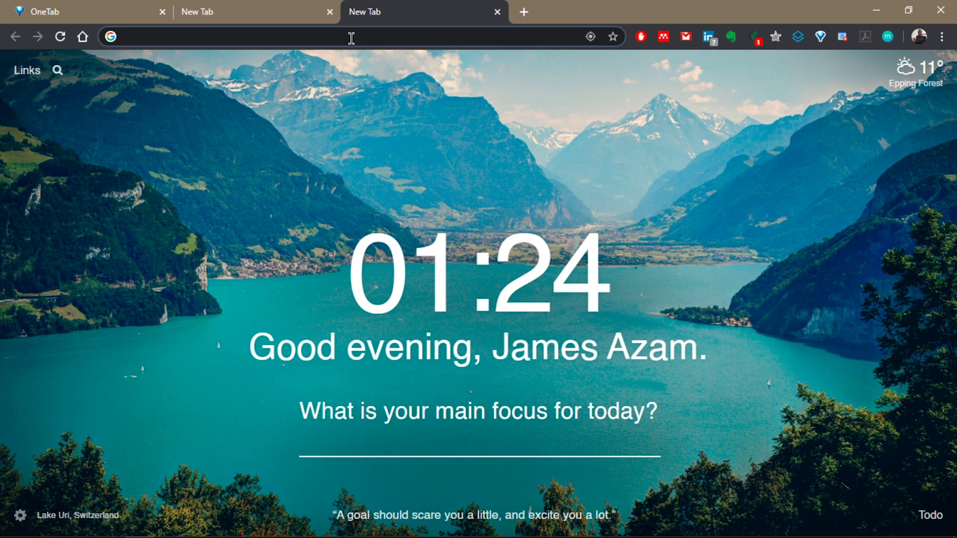
click(330, 11)
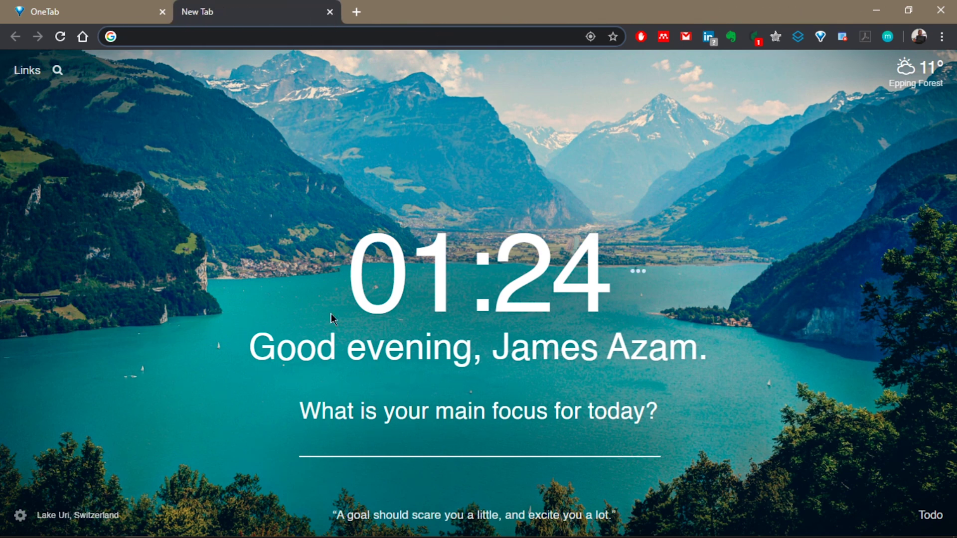
Set today's focus to 'Stay calm', replacing a first 'Finish up thesis' entry
click(506, 444)
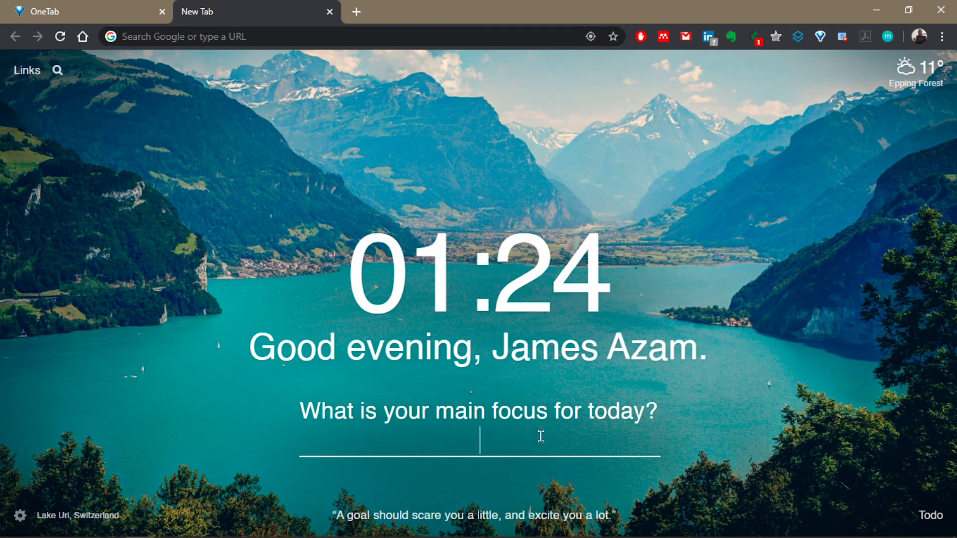
text(Finish up thesis)
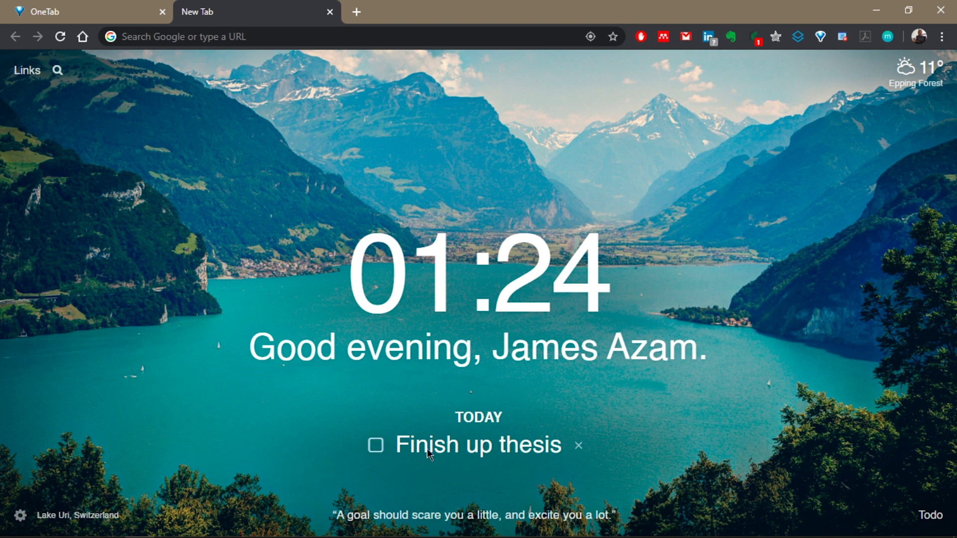
click(578, 445)
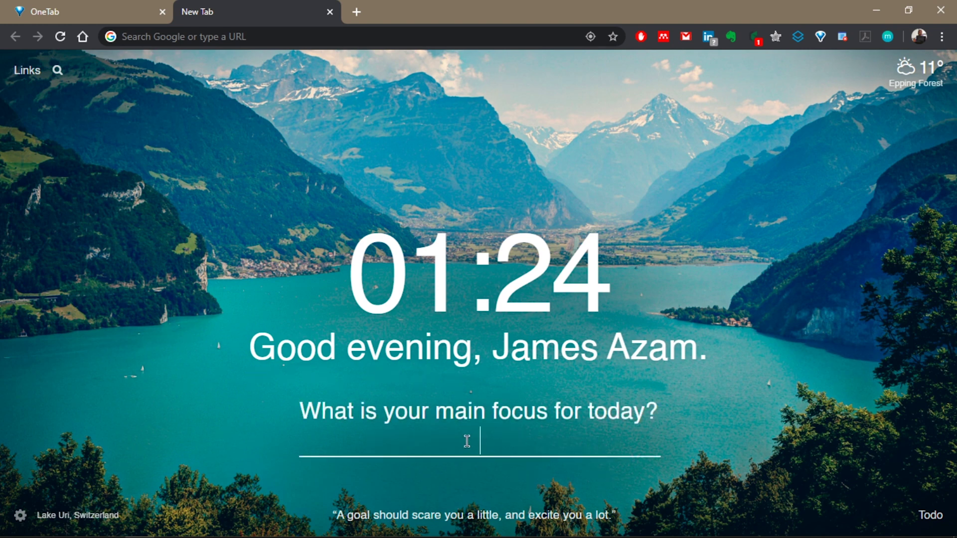
text(Stay calm)
key(Return)
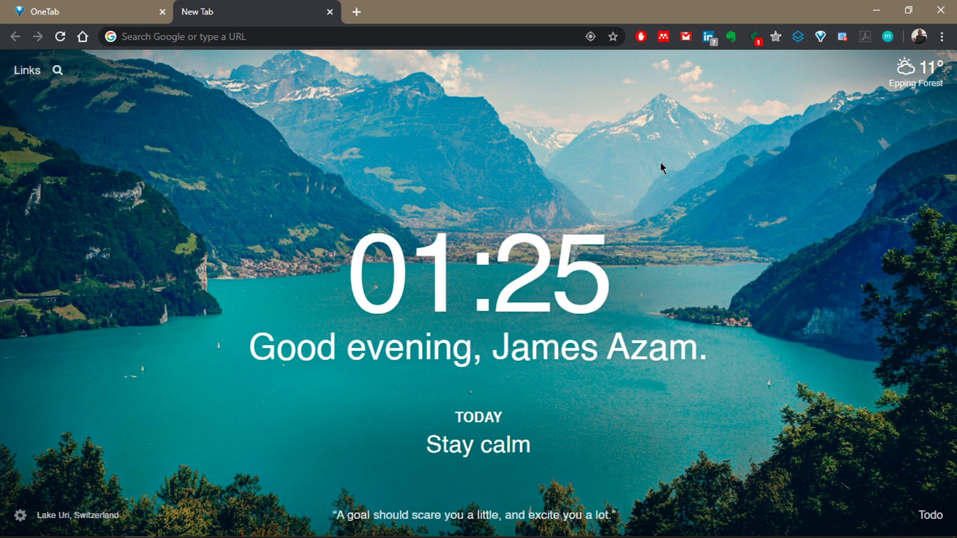
Open the weather forecast's display options and dismiss the Plus notice for the hourly forecast
click(925, 74)
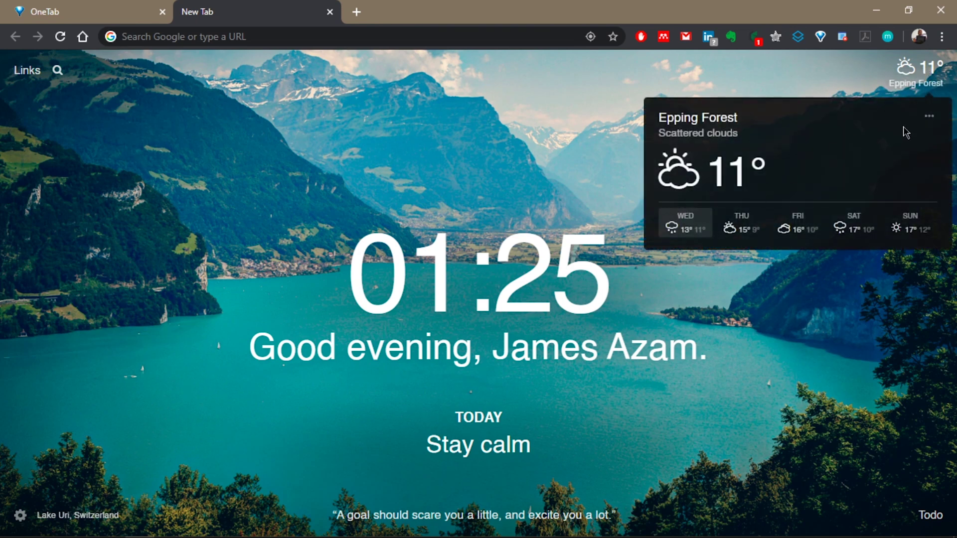
click(928, 121)
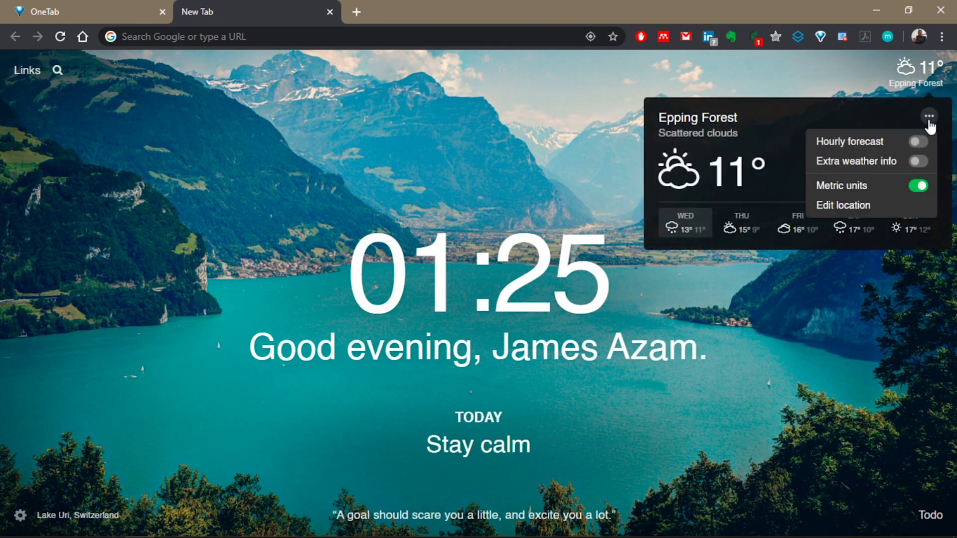
click(917, 143)
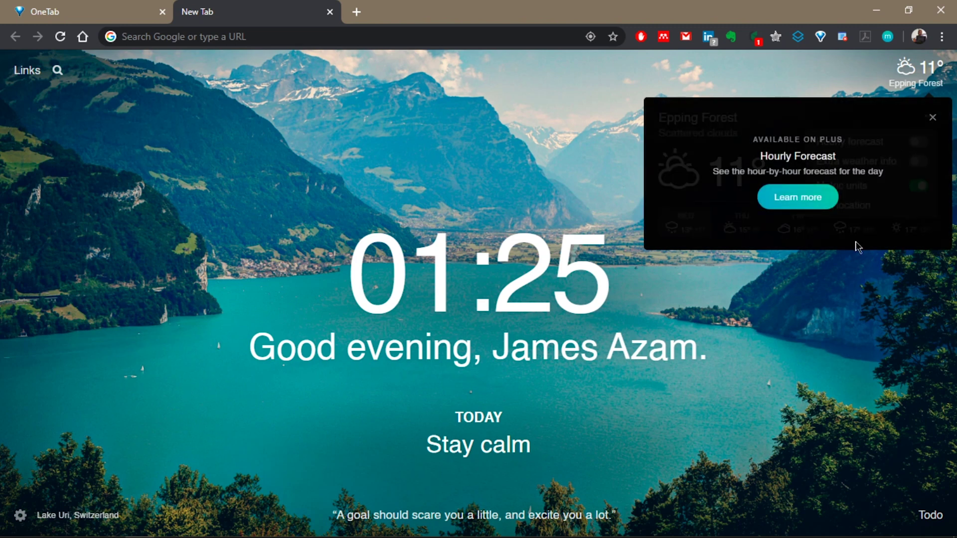
click(931, 118)
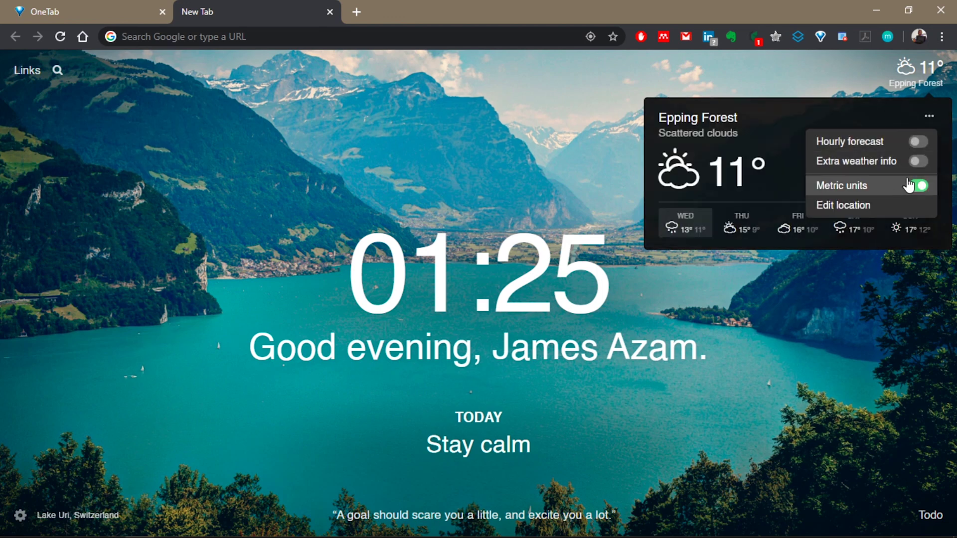
Switch temperatures to Fahrenheit and back to Celsius, then change the location to Stellenbosch
click(919, 186)
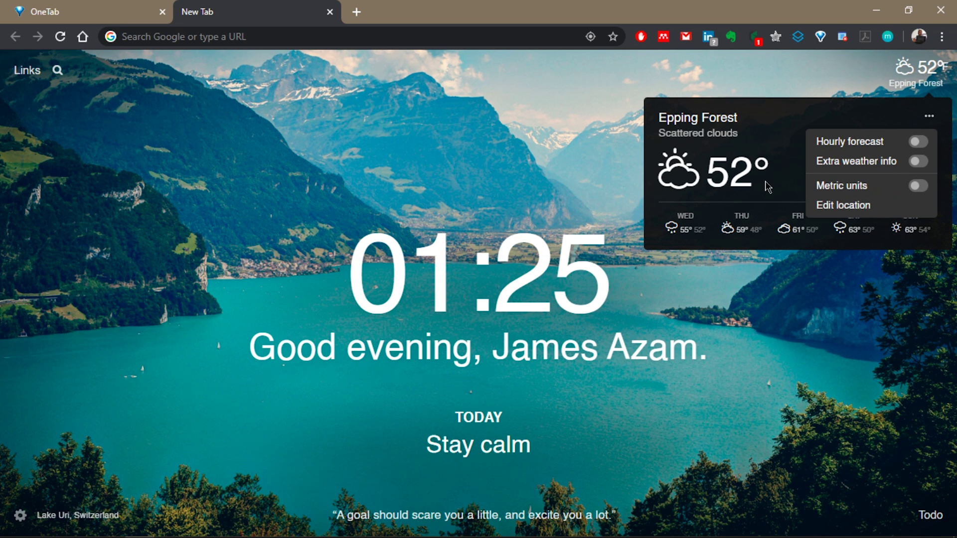
click(919, 186)
click(879, 207)
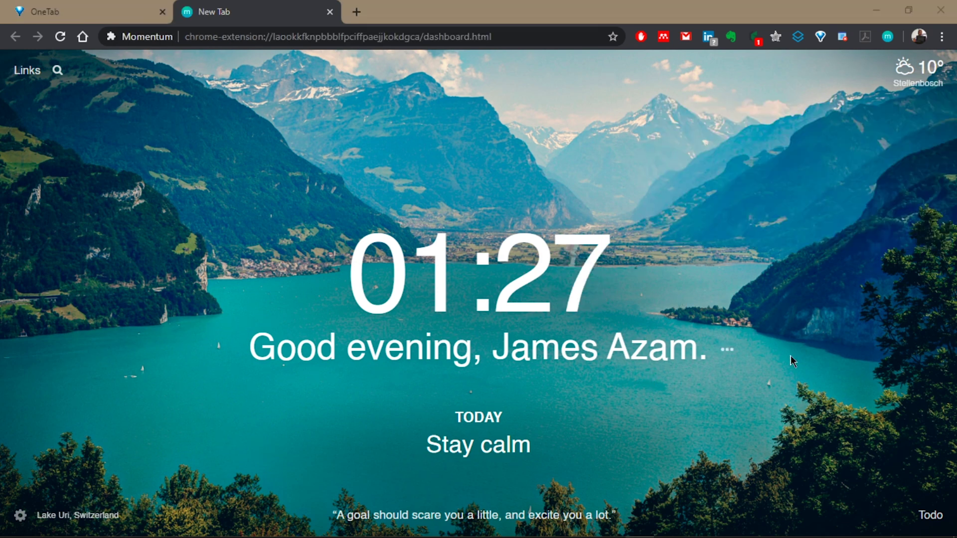
Add the todos 'bla', 'bla bla' and 'blabla bla' to the Today list
click(930, 516)
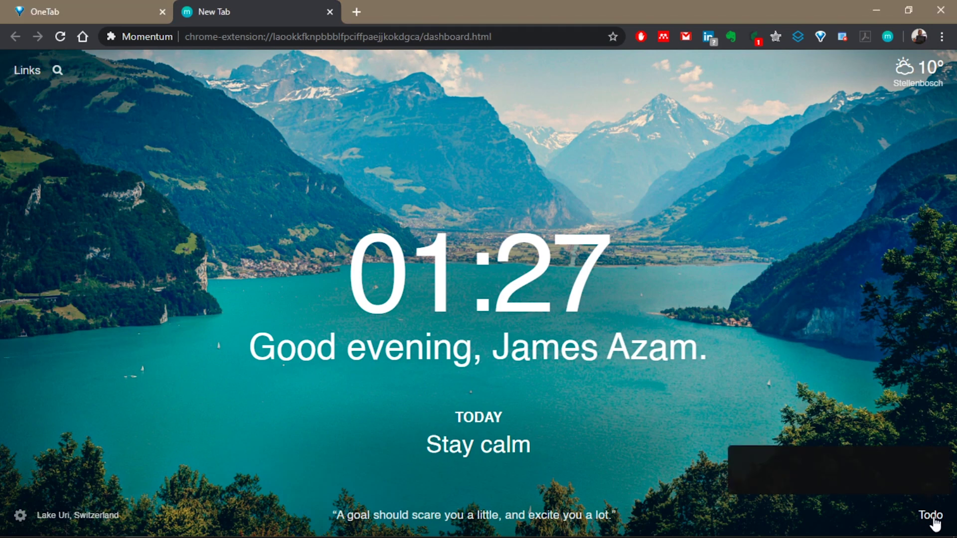
click(838, 436)
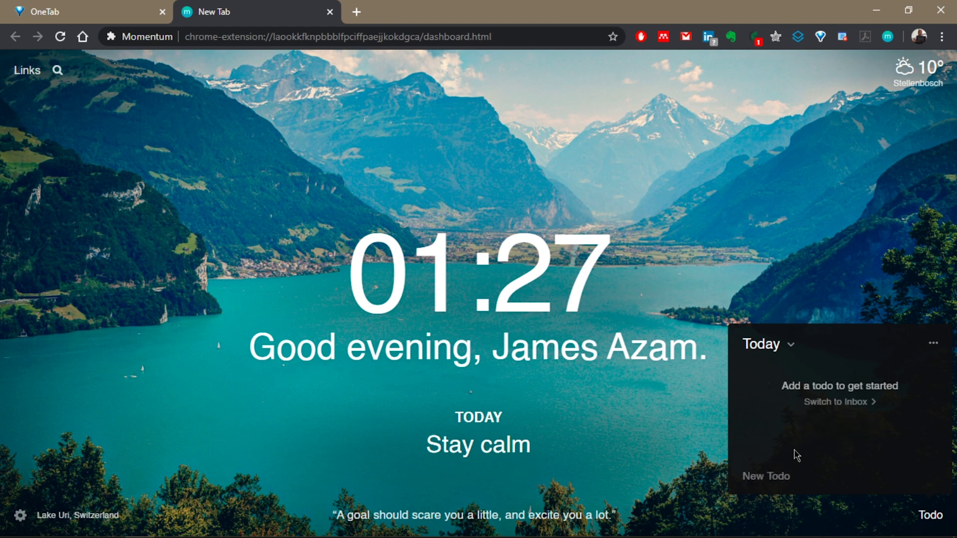
text(bla)
key(Return)
text(bla bl)
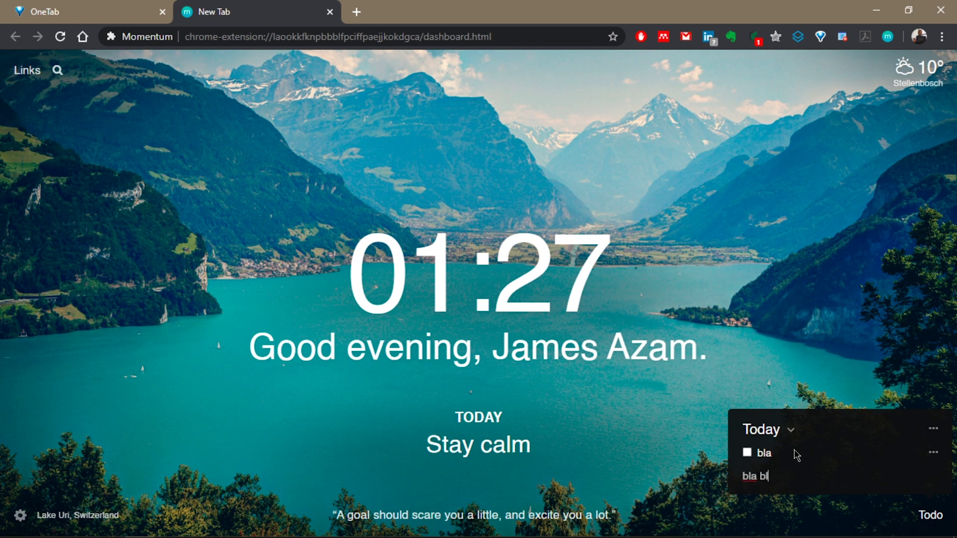
text(a)
key(Return)
text(blabla)
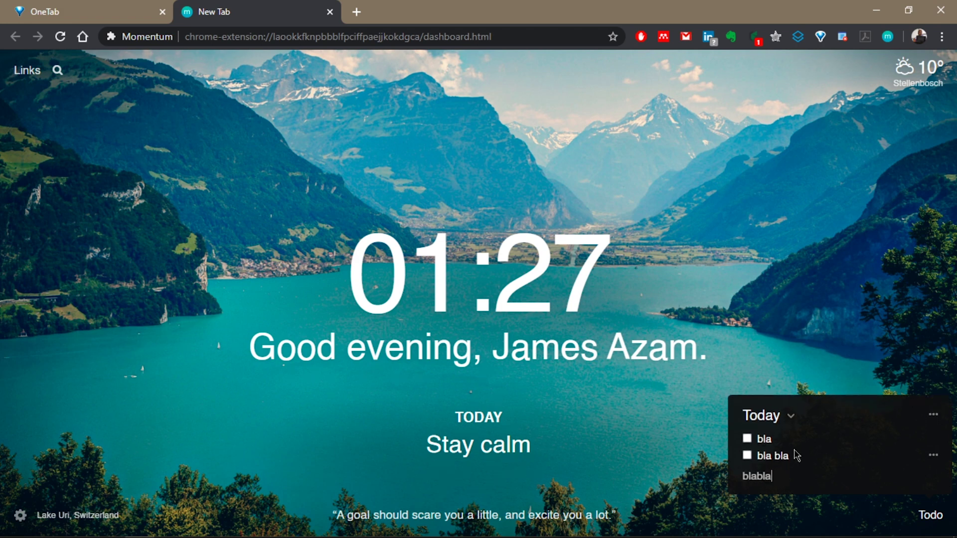
text( bla)
key(Return)
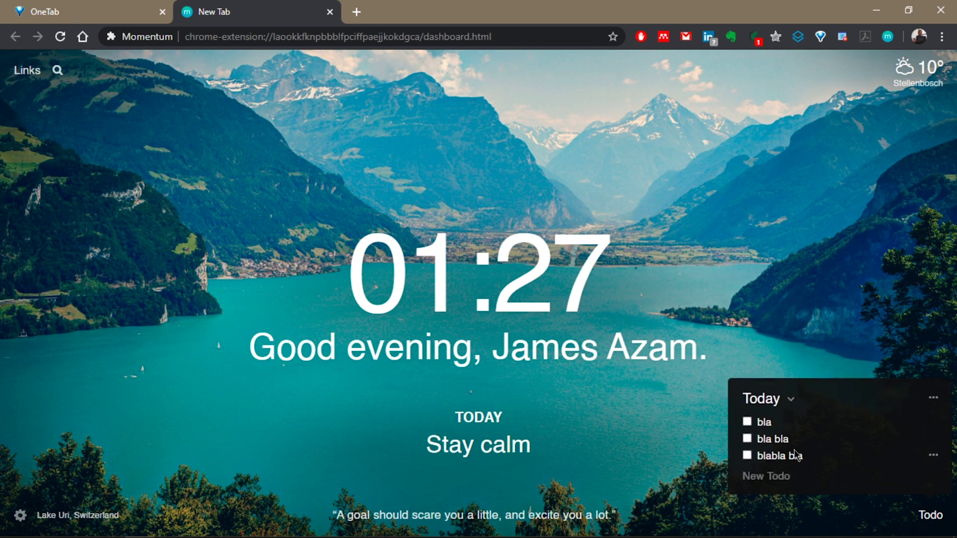
click(791, 399)
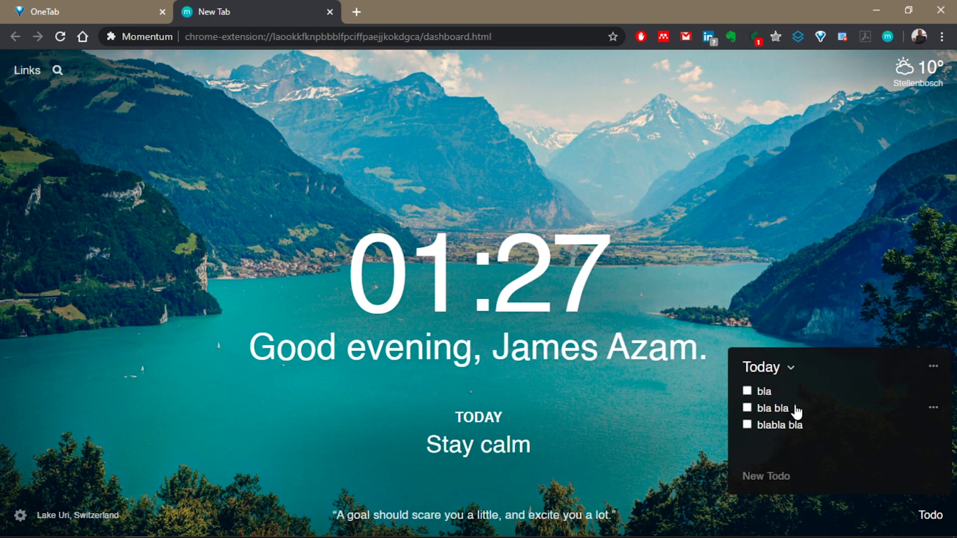
click(849, 410)
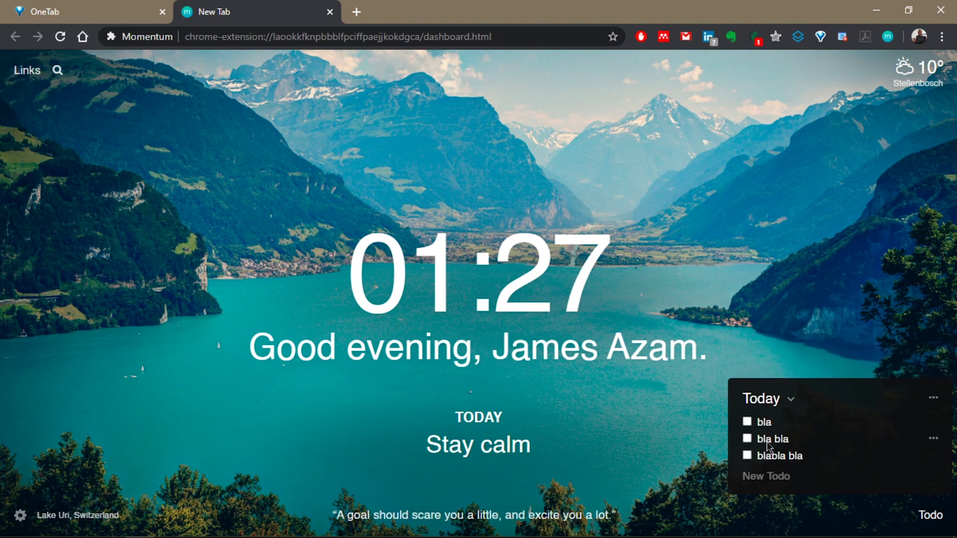
Tick off the todos and switch the todo panel to the Done list
click(746, 421)
click(747, 438)
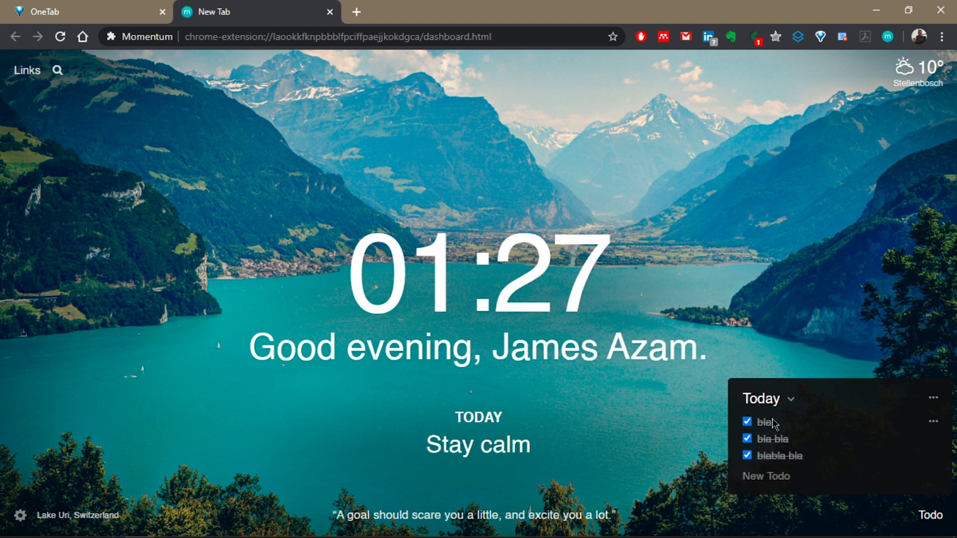
click(788, 399)
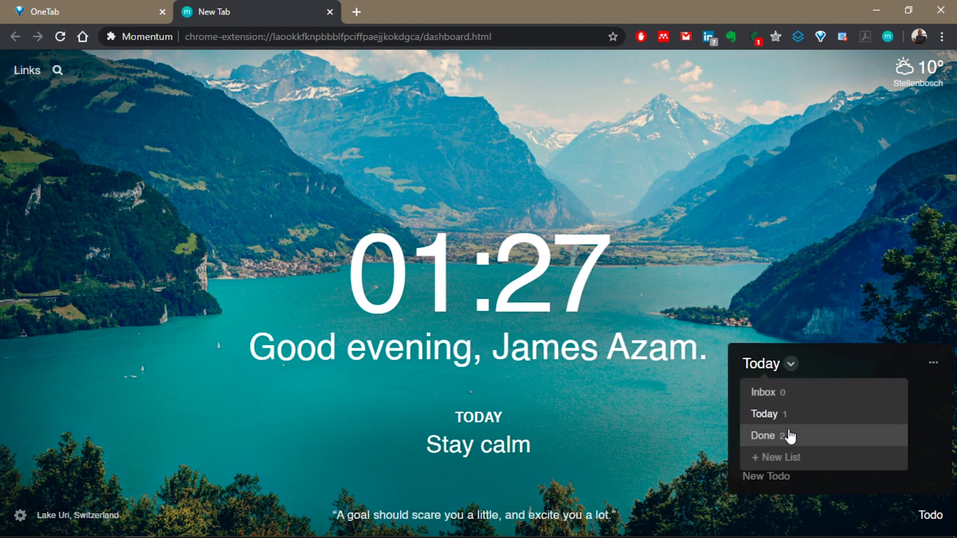
click(787, 435)
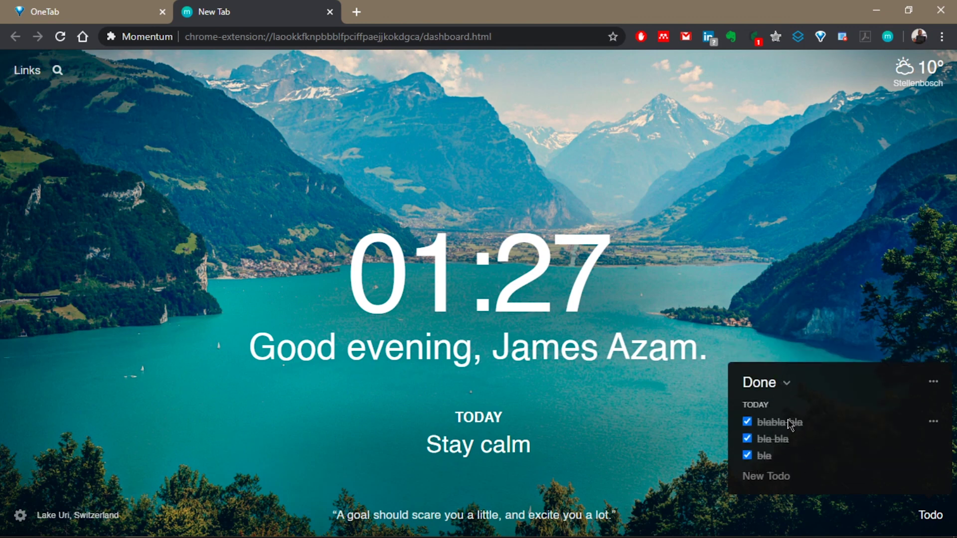
Untick 'blabla bla', 'bla' and 'bla bla', then show the Today list again
click(747, 422)
click(748, 455)
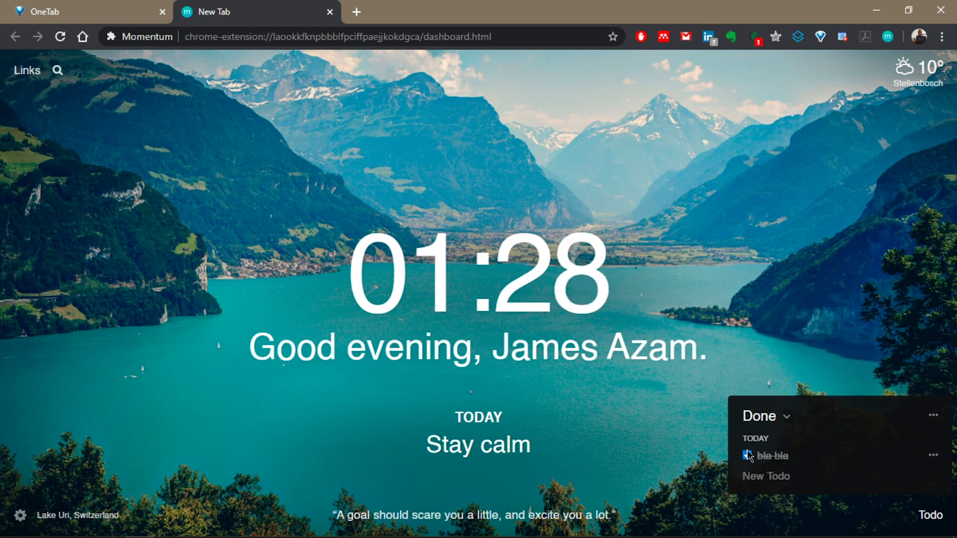
click(747, 456)
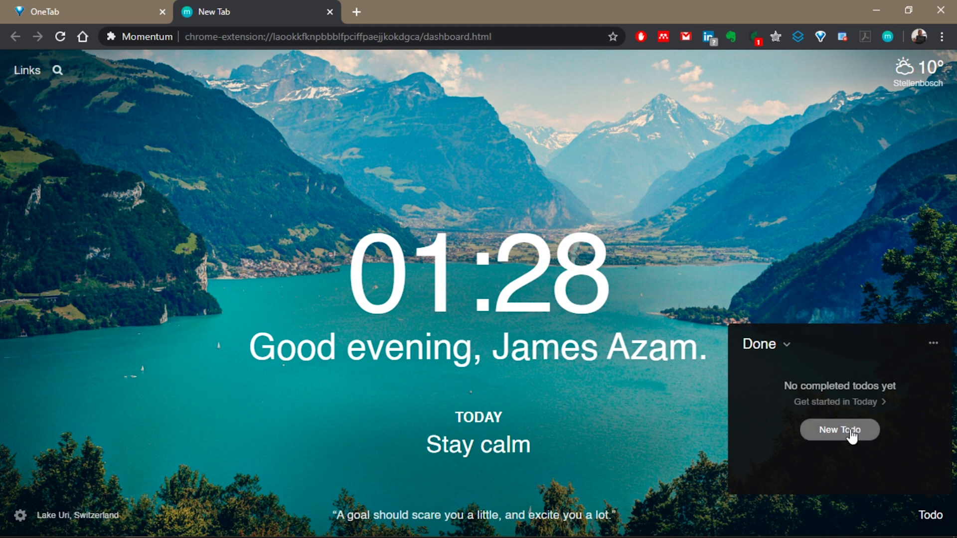
click(787, 346)
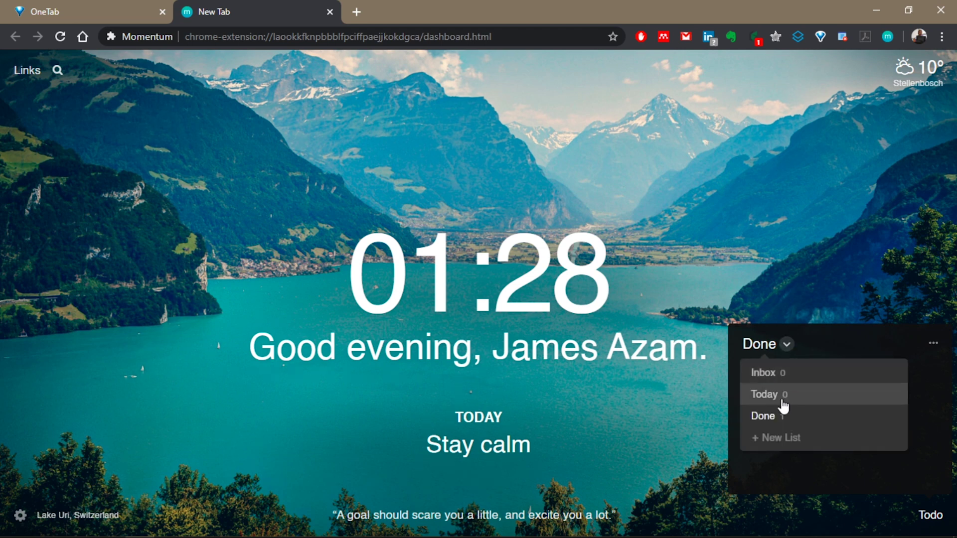
click(782, 416)
click(784, 346)
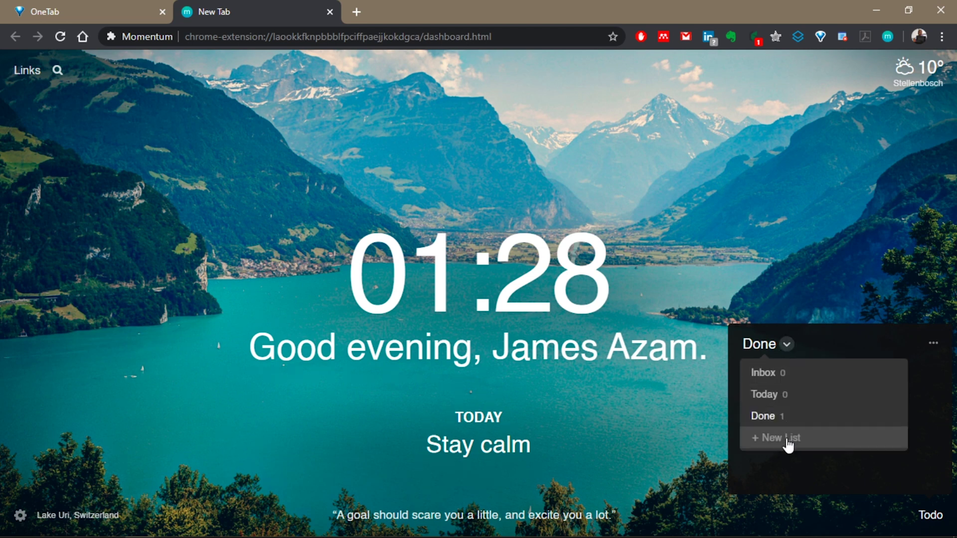
click(783, 396)
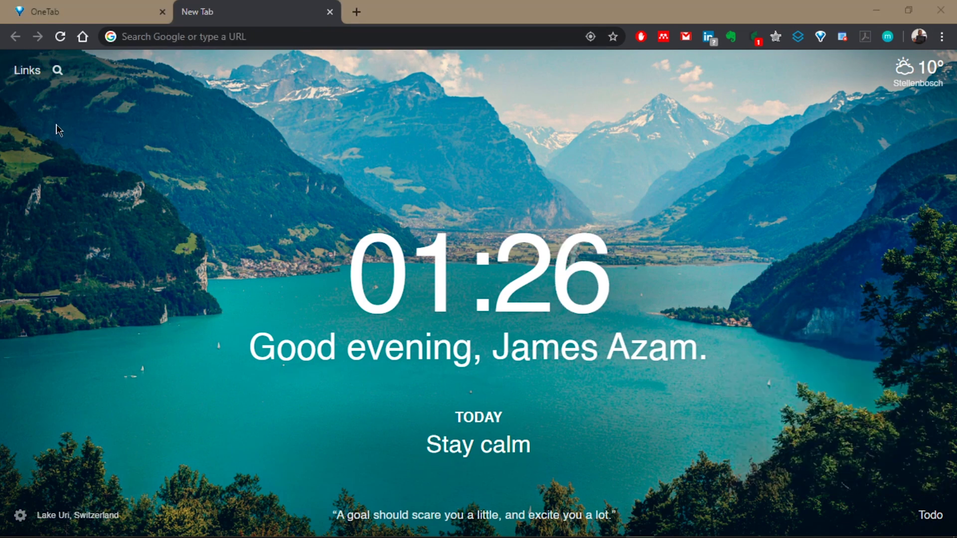
Open Chrome's default new tab from Links, then swap it for a fresh Momentum dashboard tab
click(23, 75)
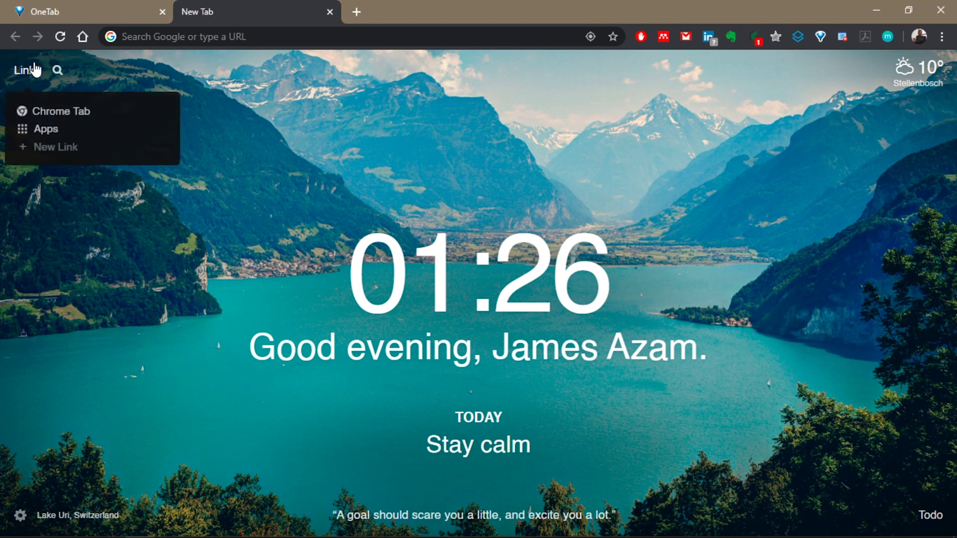
click(70, 115)
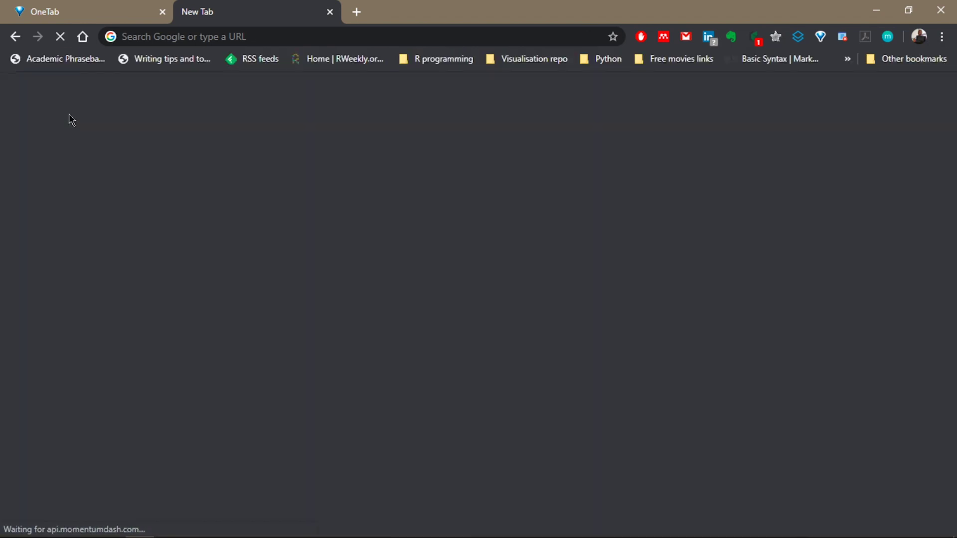
click(888, 37)
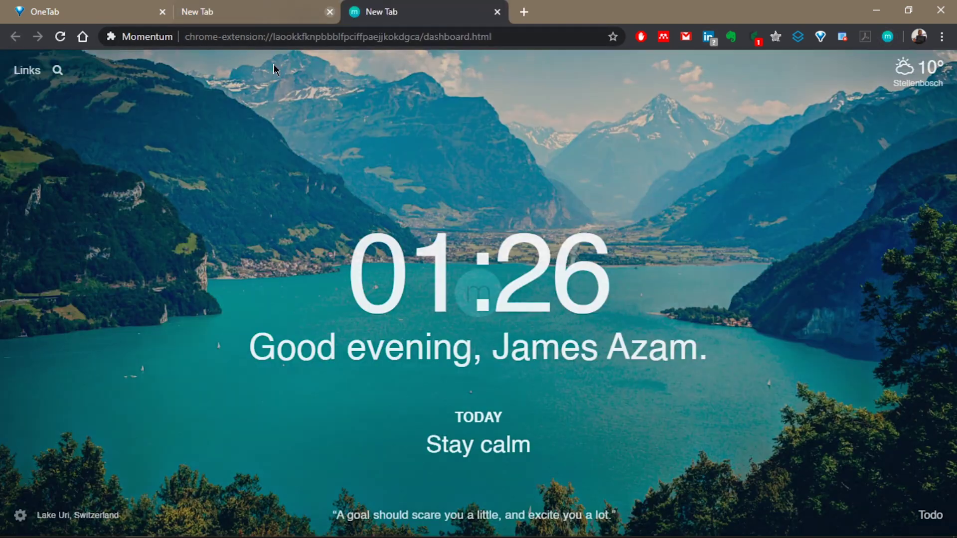
click(329, 13)
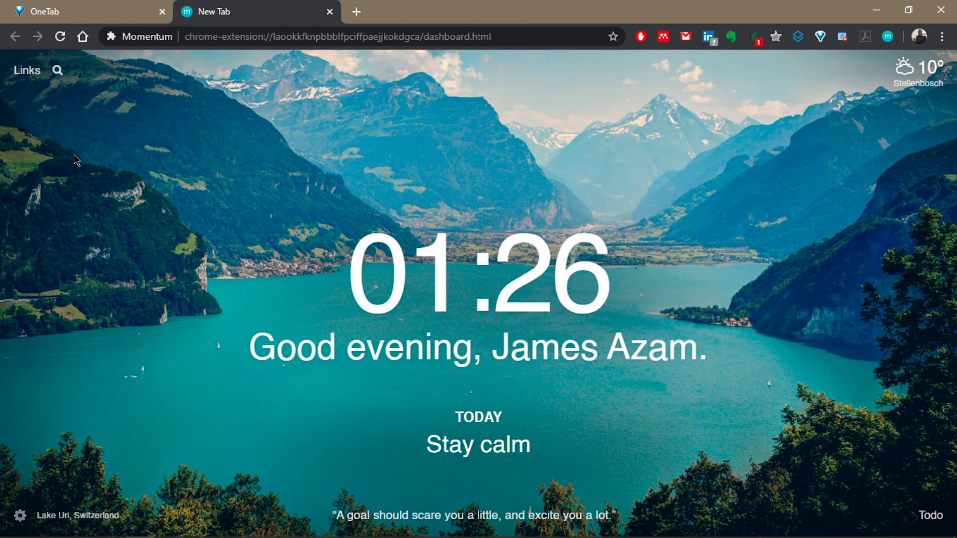
Open the Chrome Web Store from Links > Apps, then replace it with a new Momentum tab
click(29, 73)
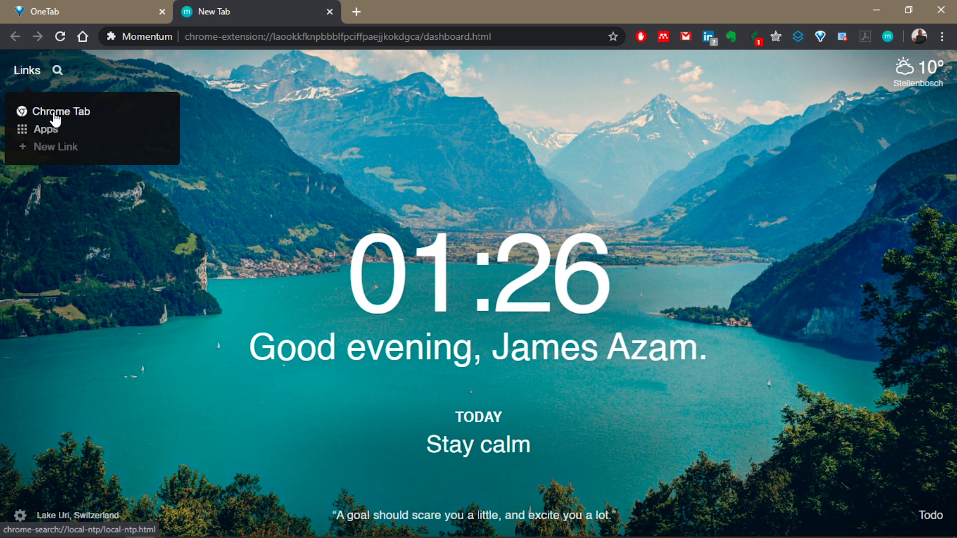
click(44, 129)
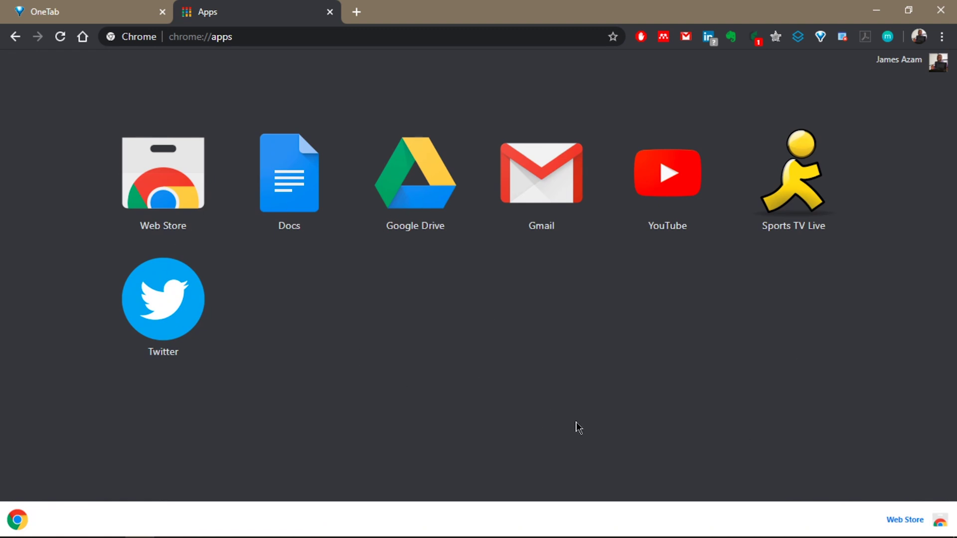
click(912, 522)
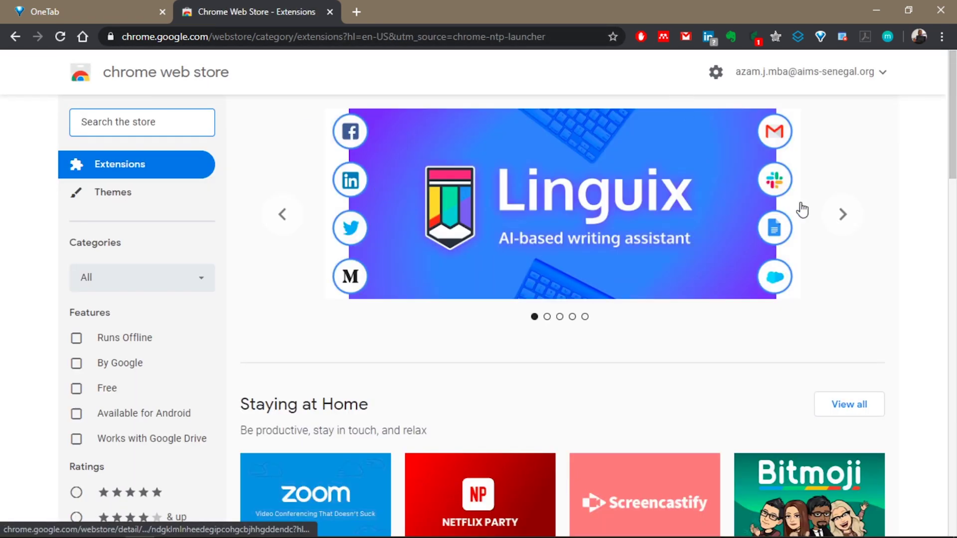
click(888, 36)
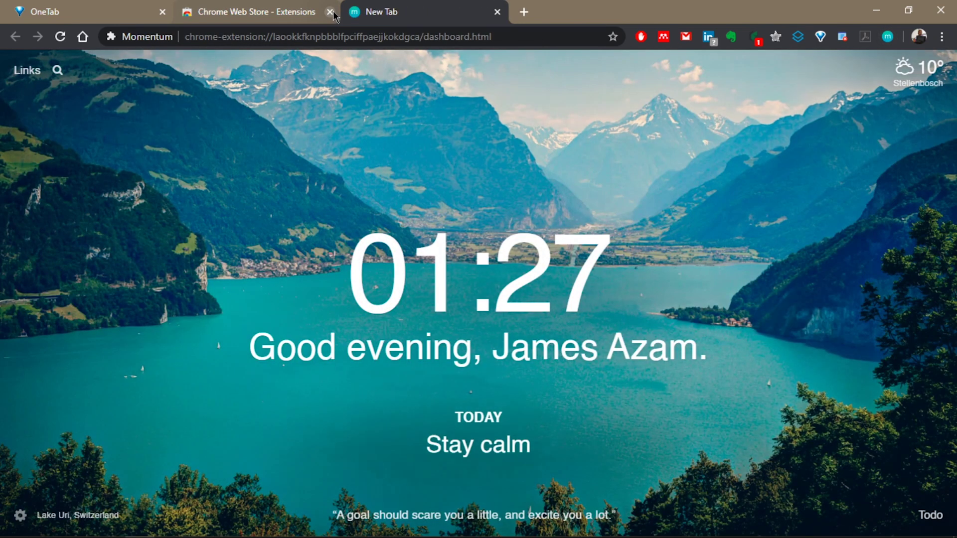
click(329, 12)
Search Google for 'Ghana' from the dashboard search bar, then go back to the dashboard
mouse_move(519, 506)
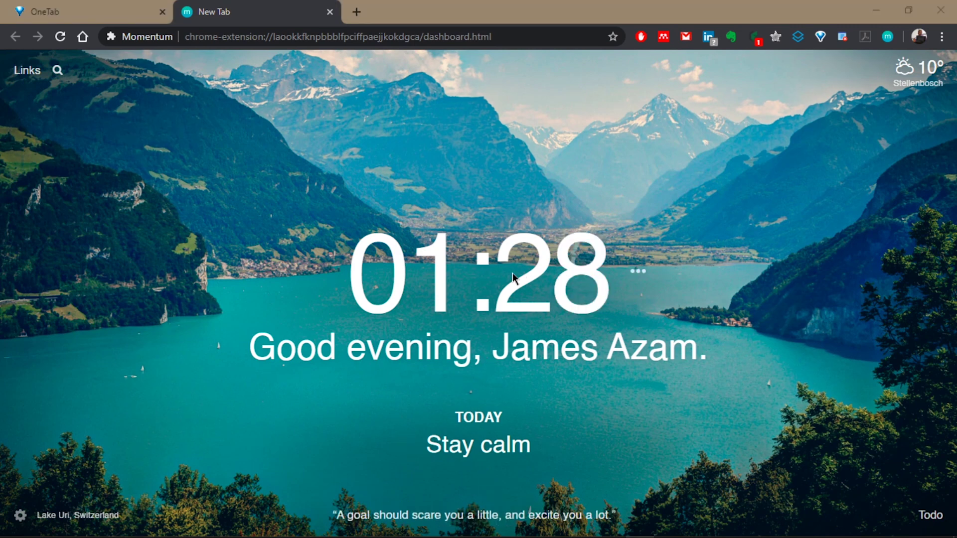
mouse_move(56, 79)
click(86, 70)
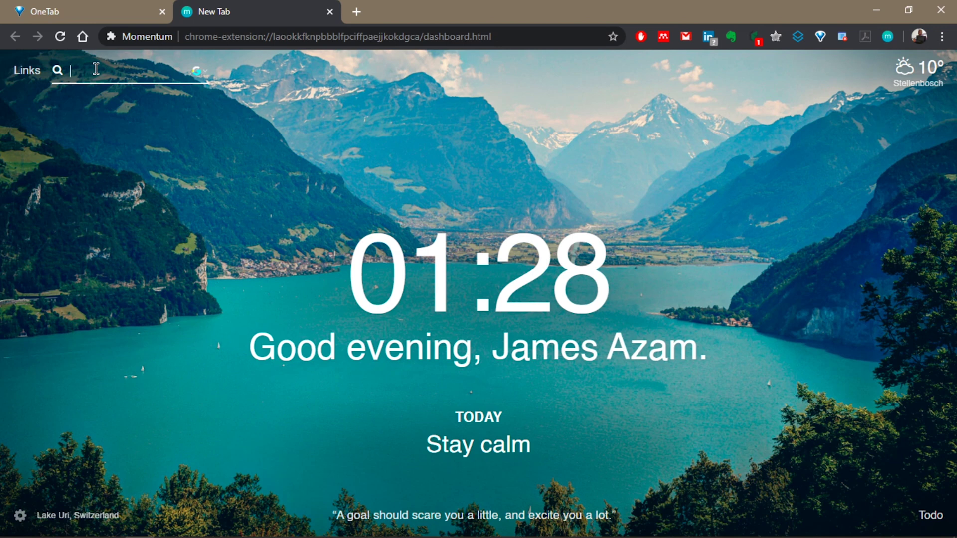
click(205, 74)
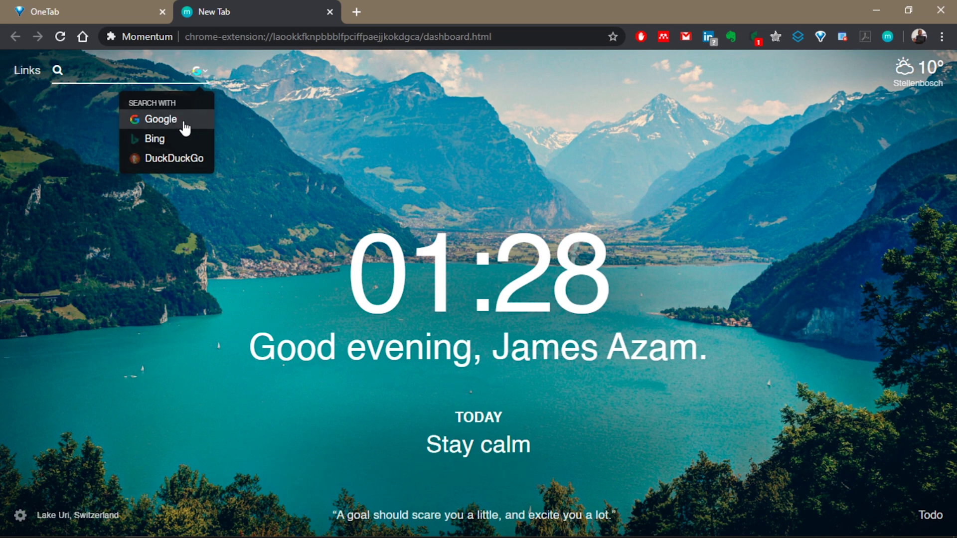
click(161, 119)
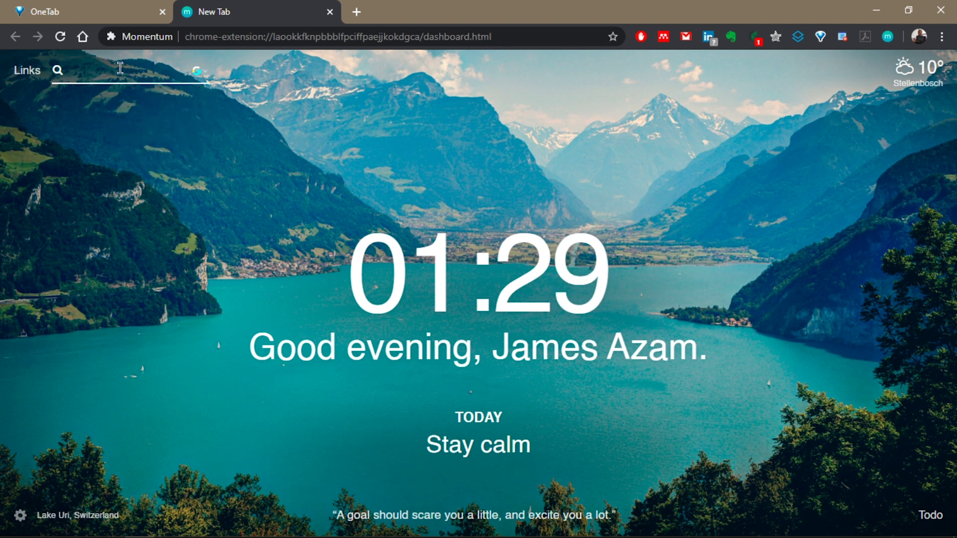
text(Ghana)
key(Return)
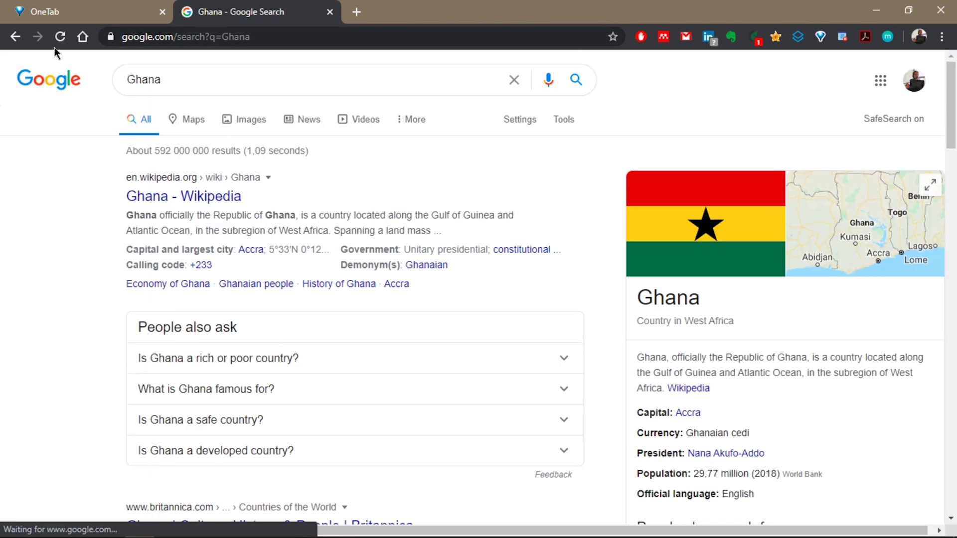
click(13, 40)
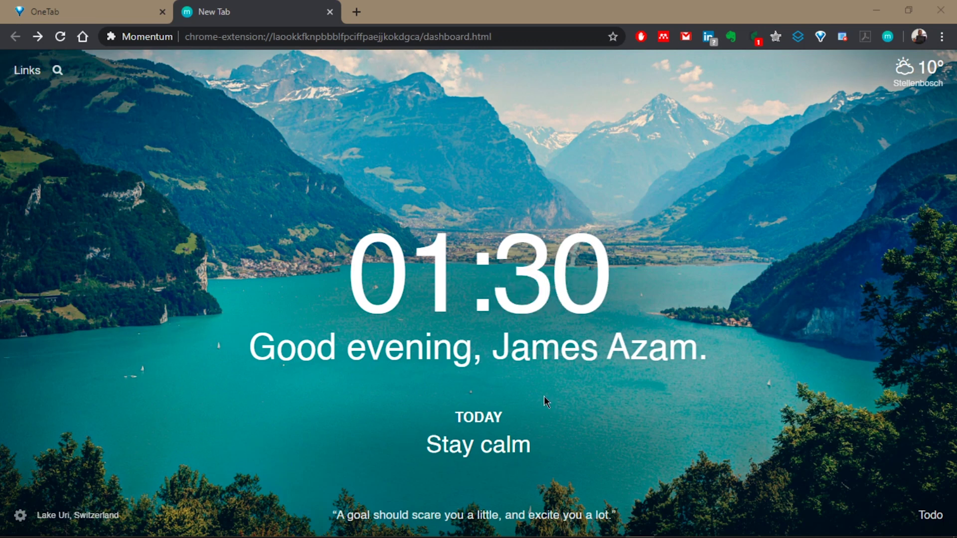
mouse_move(526, 423)
click(932, 515)
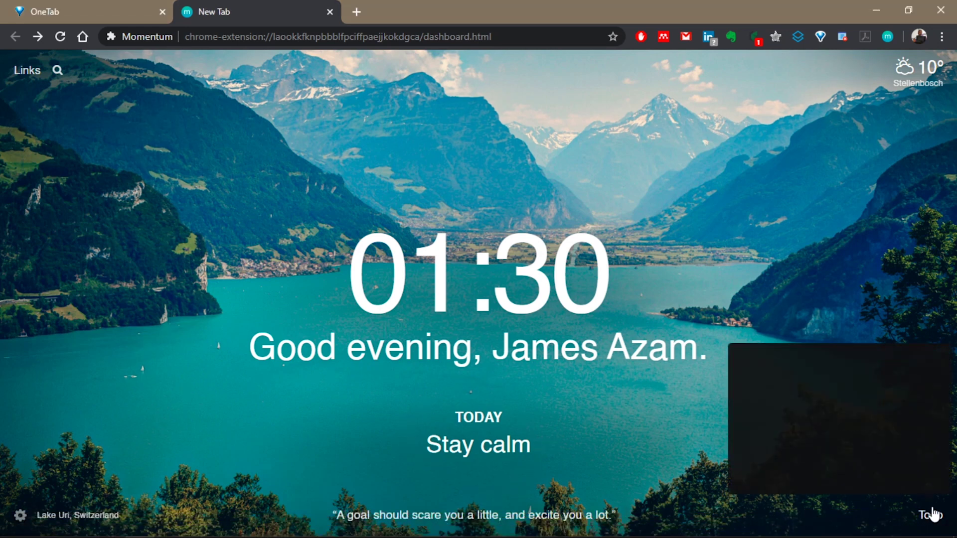
mouse_move(555, 425)
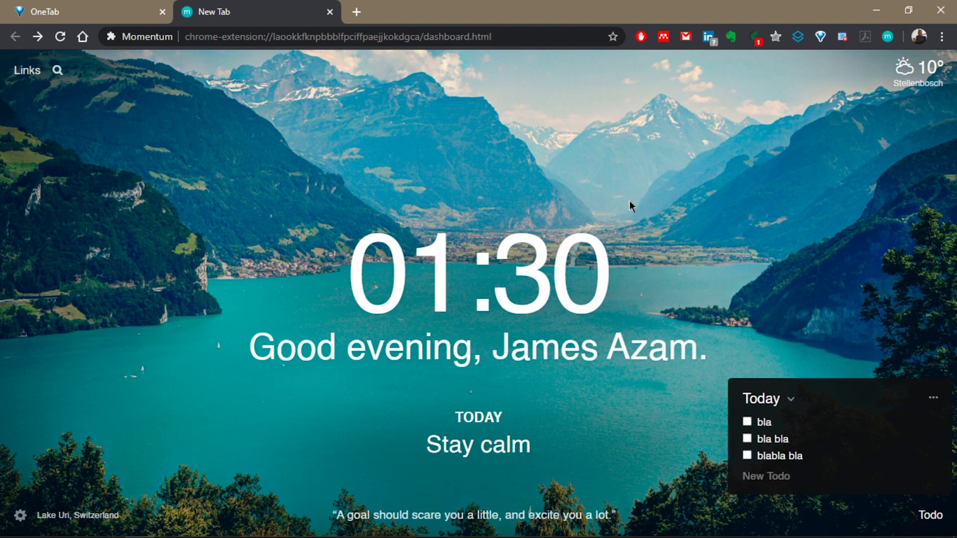
click(923, 517)
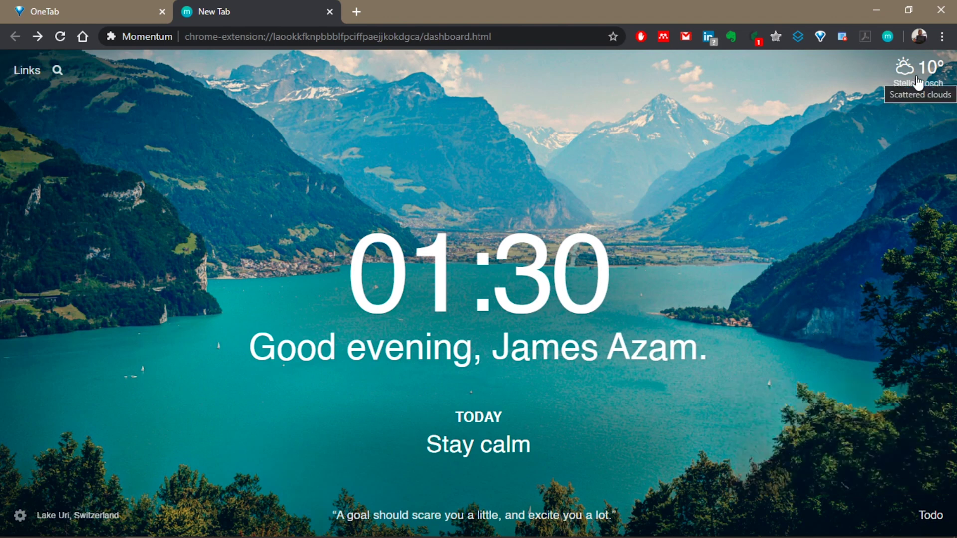
mouse_move(69, 72)
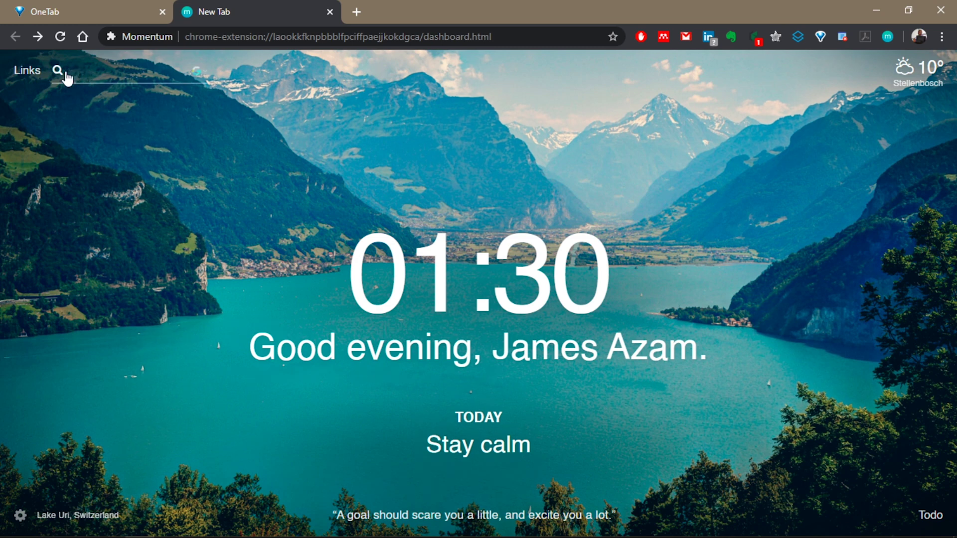
click(30, 70)
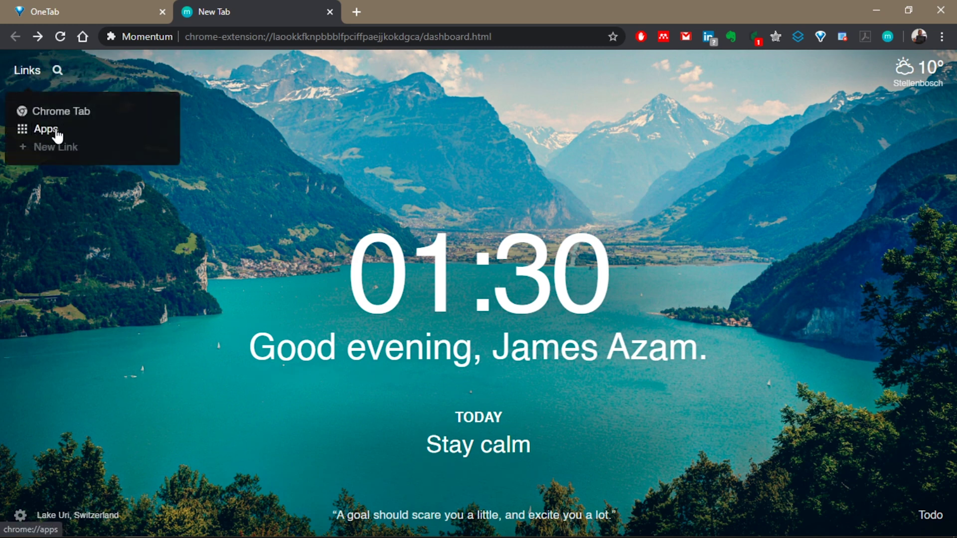
click(38, 74)
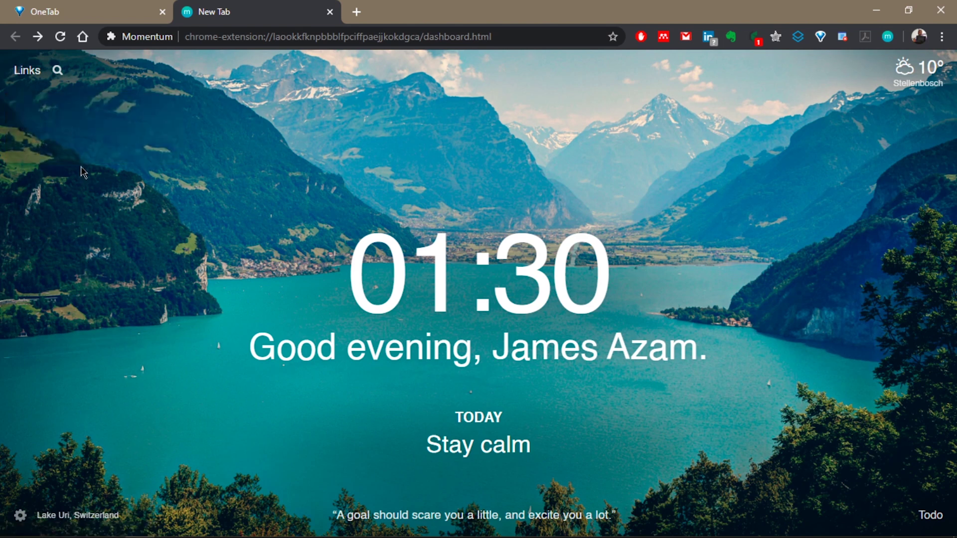
click(34, 73)
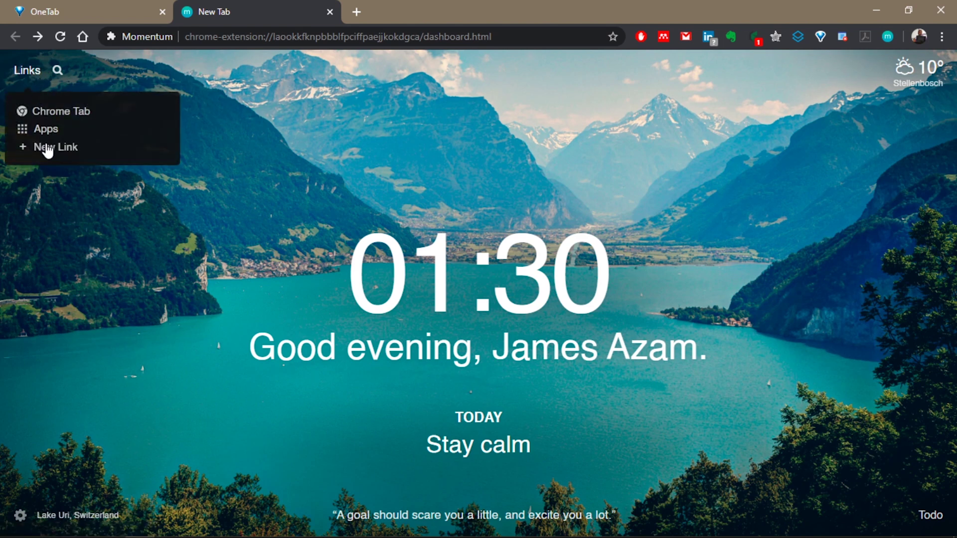
click(48, 147)
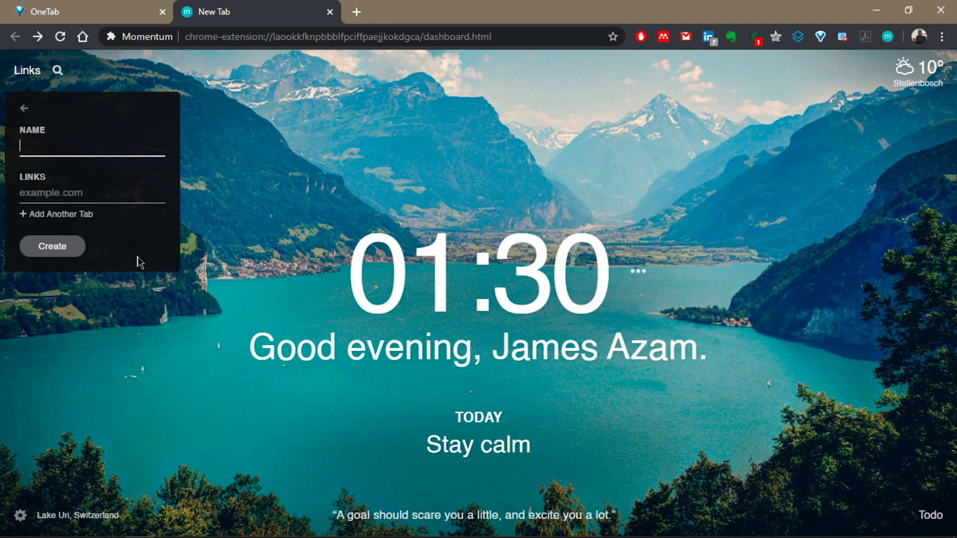
click(255, 195)
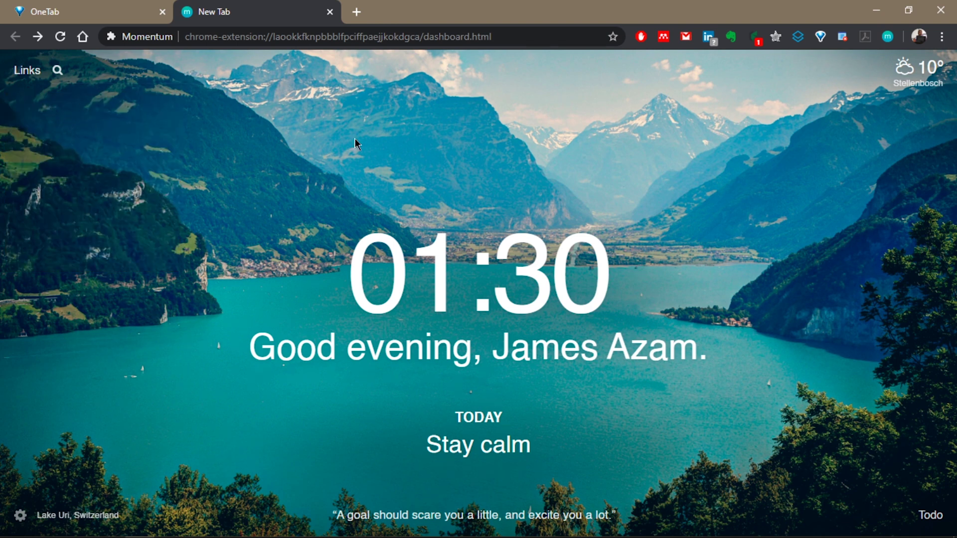